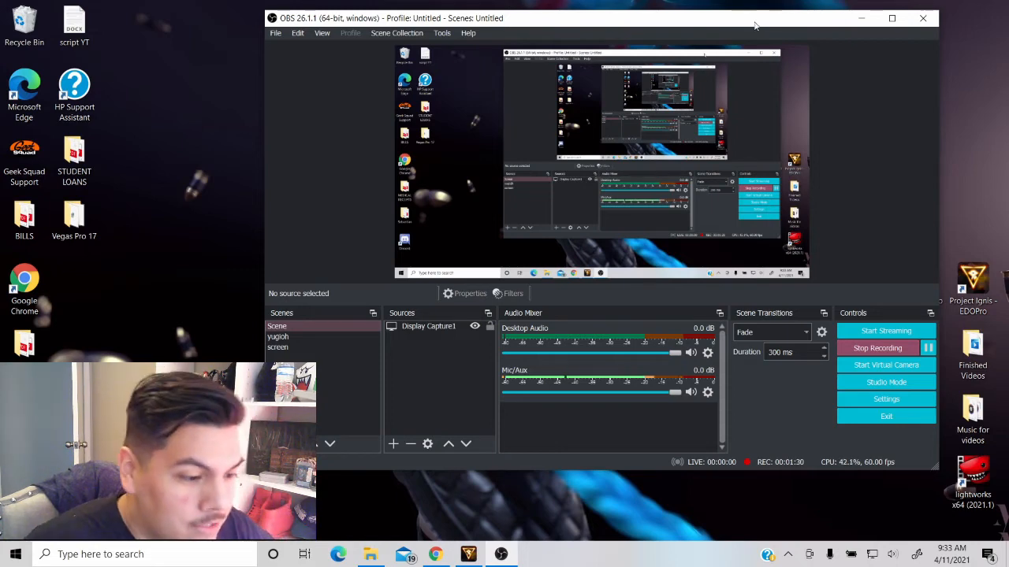
- Check the available input devices in the Mic/Aux properties, then cancel without changing the device
drag(670, 26, 597, 38)
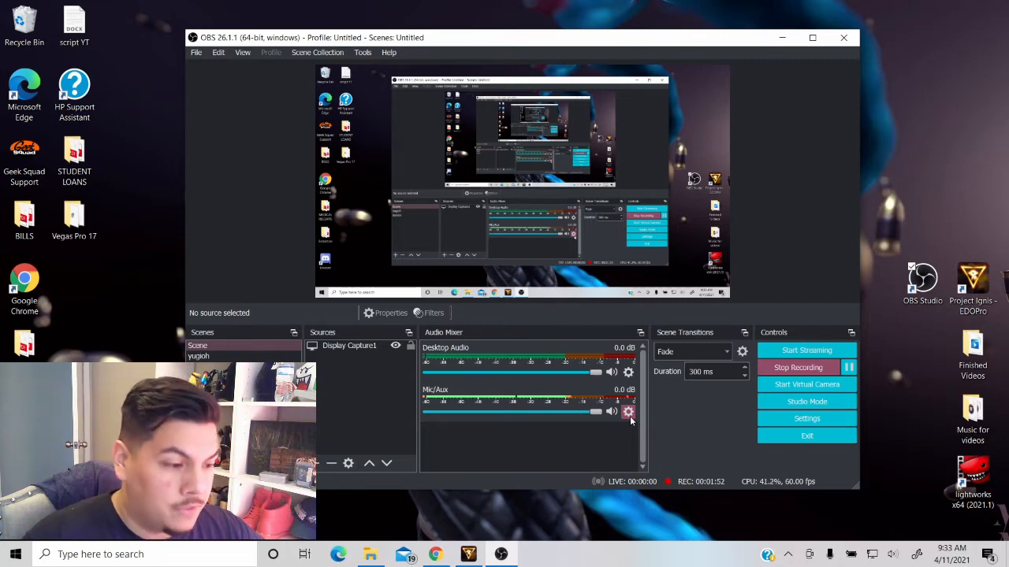
drag(579, 44, 689, 21)
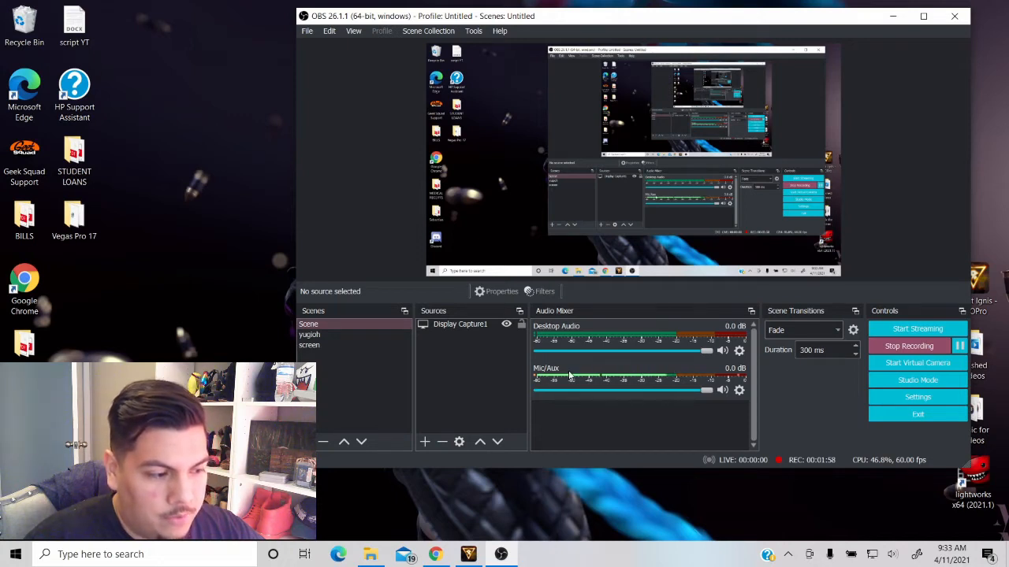
click(739, 390)
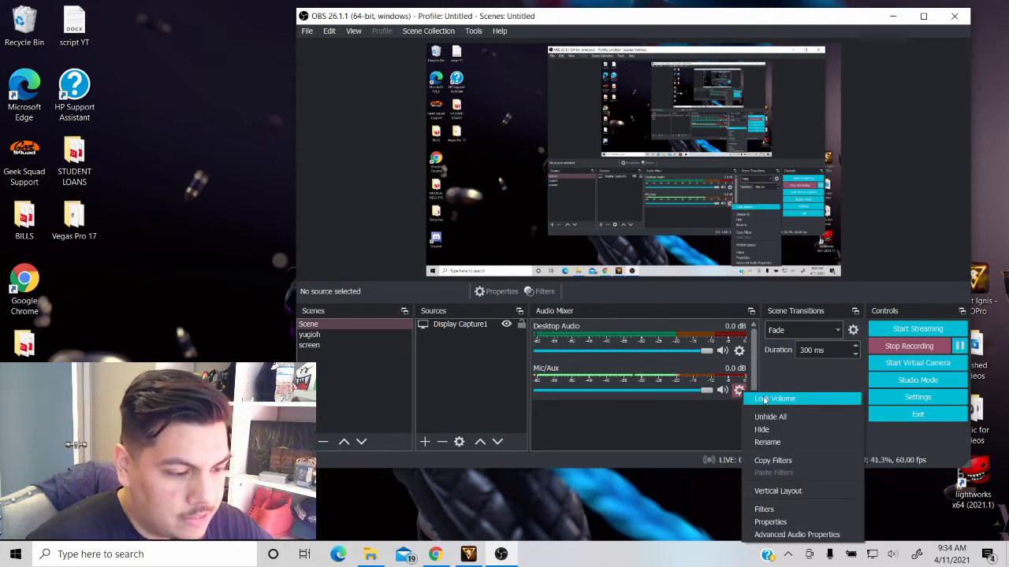
click(782, 521)
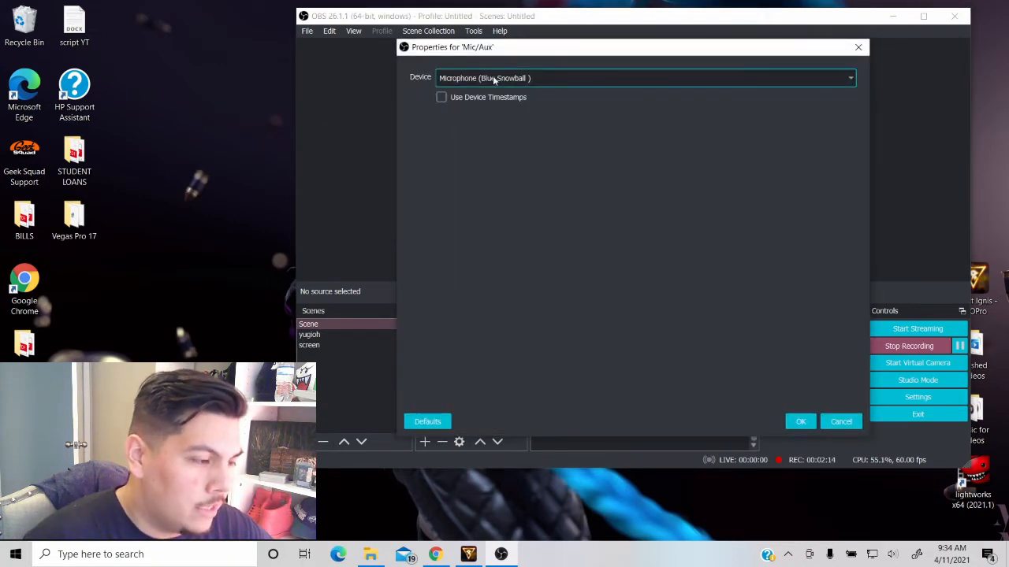
click(494, 78)
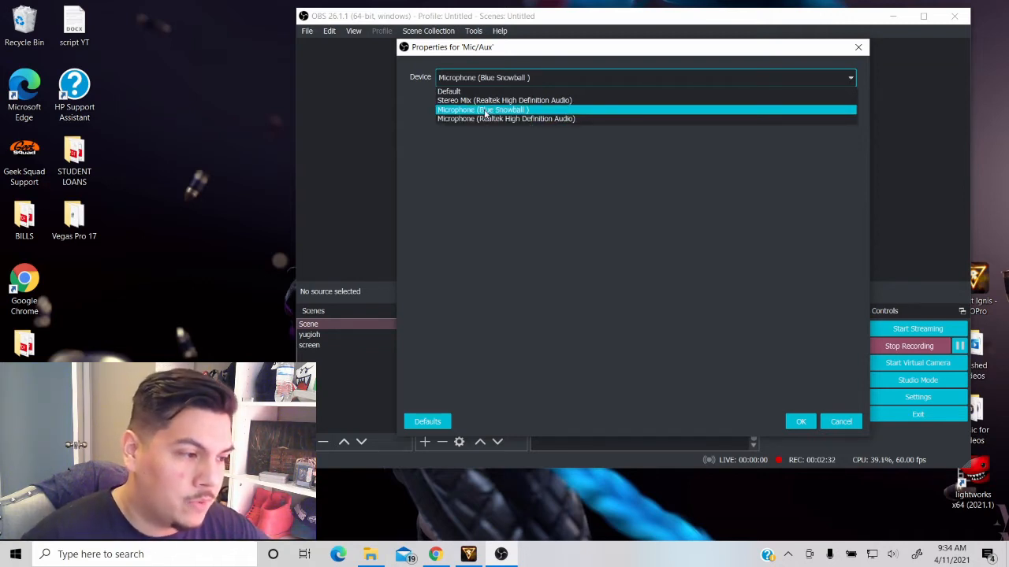
click(836, 421)
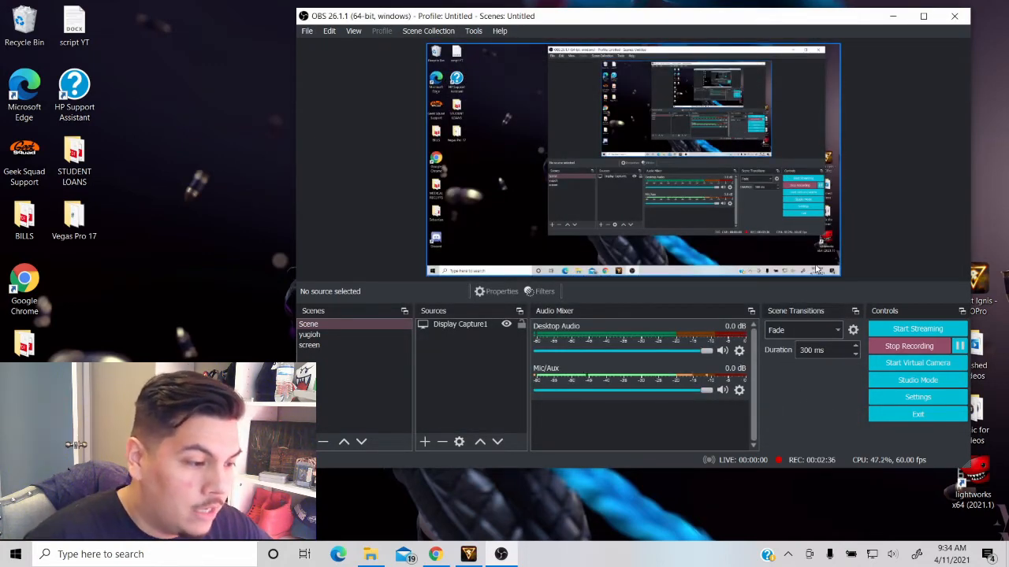
- Check the available output devices in the Desktop Audio properties and cancel the dialog
click(734, 356)
click(781, 487)
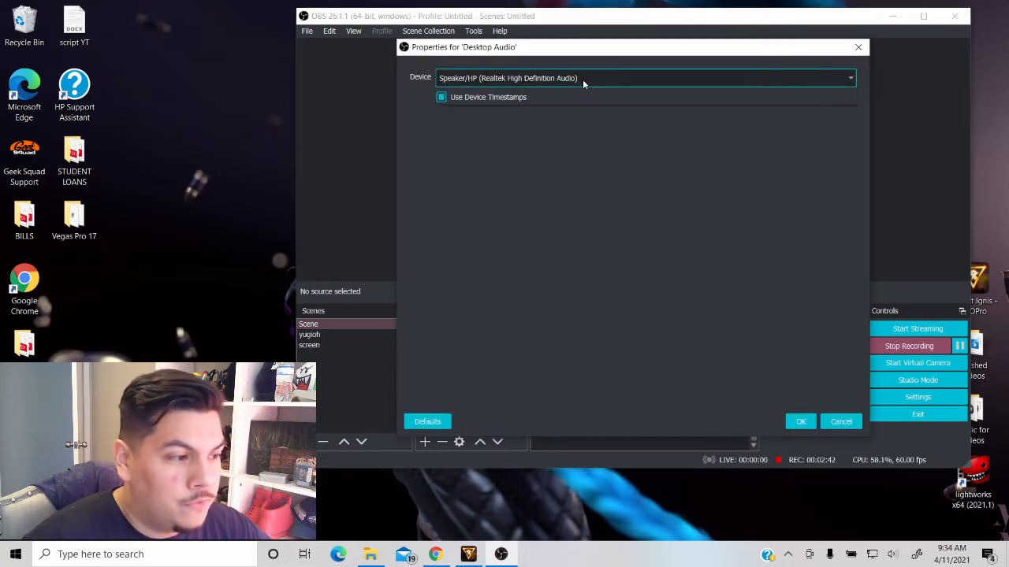
click(583, 79)
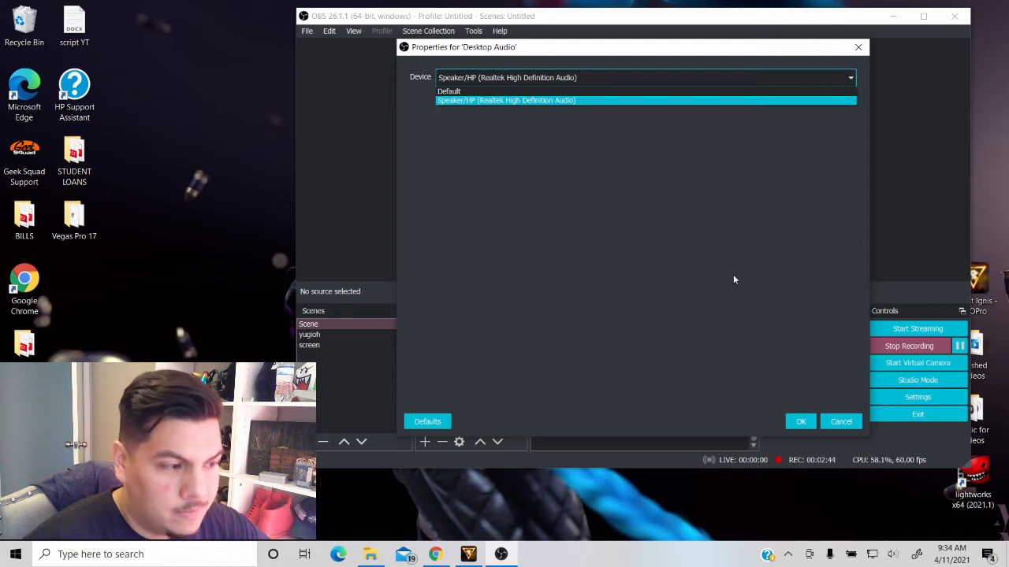
click(837, 423)
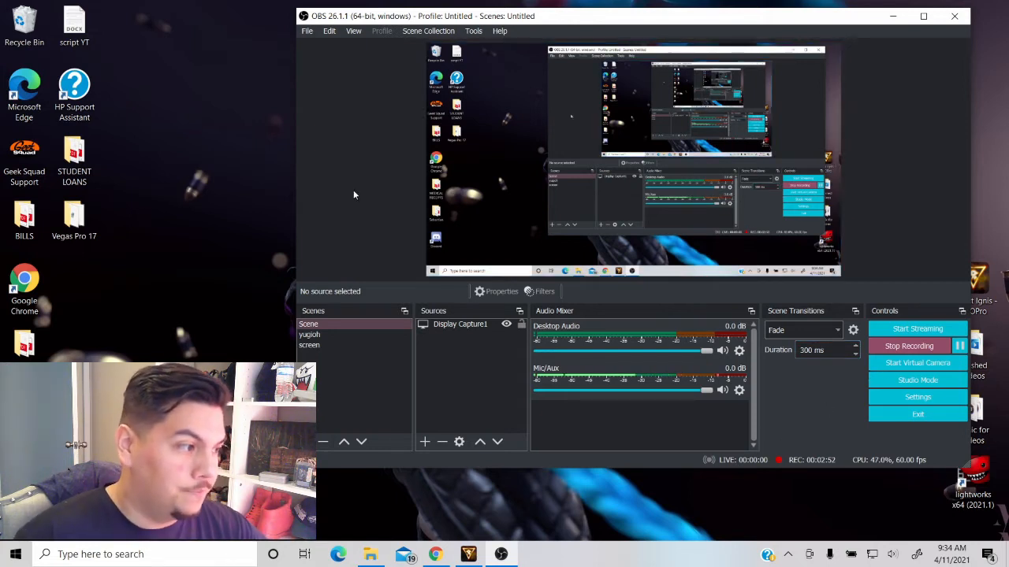
drag(776, 24, 681, 24)
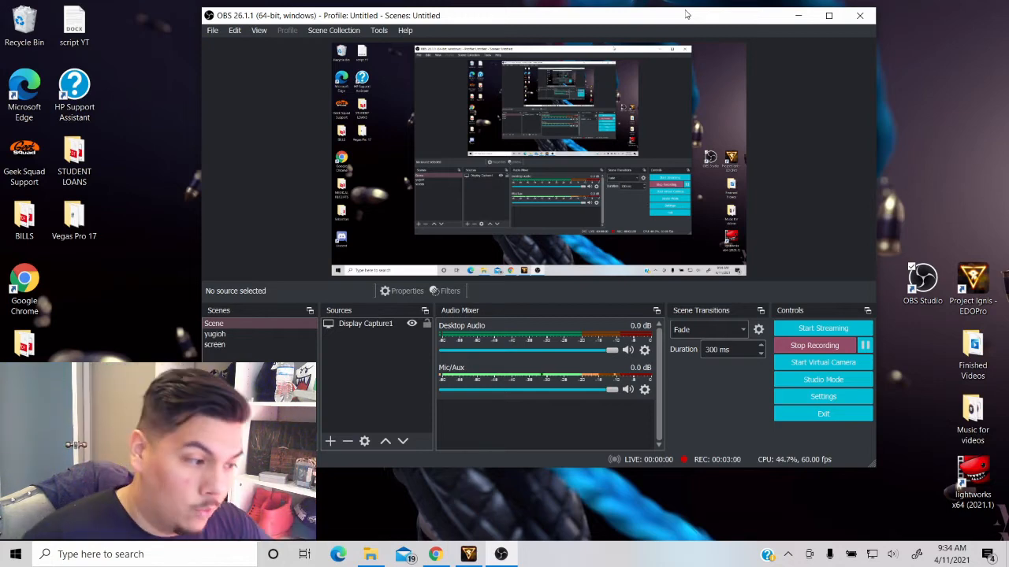
drag(607, 23, 516, 35)
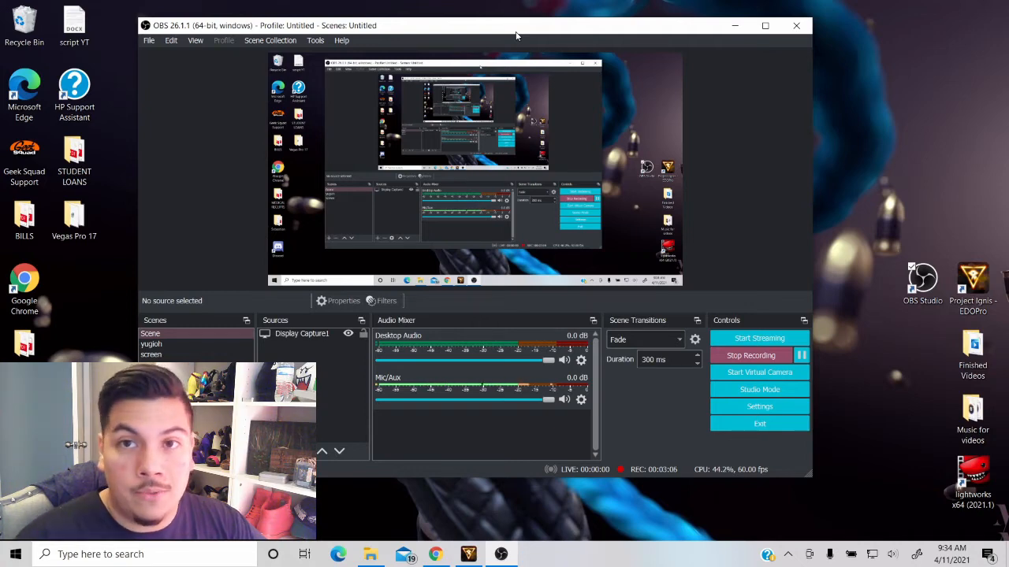
drag(516, 35, 583, 34)
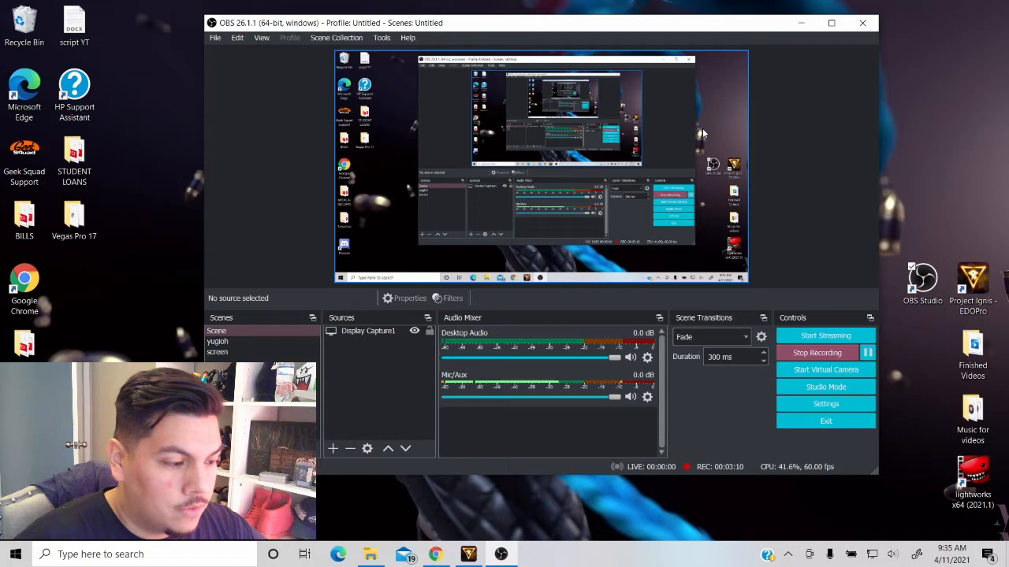
- Search Windows for "graph", open Graphics settings and keep Desktop app as the app type for the preference
click(145, 554)
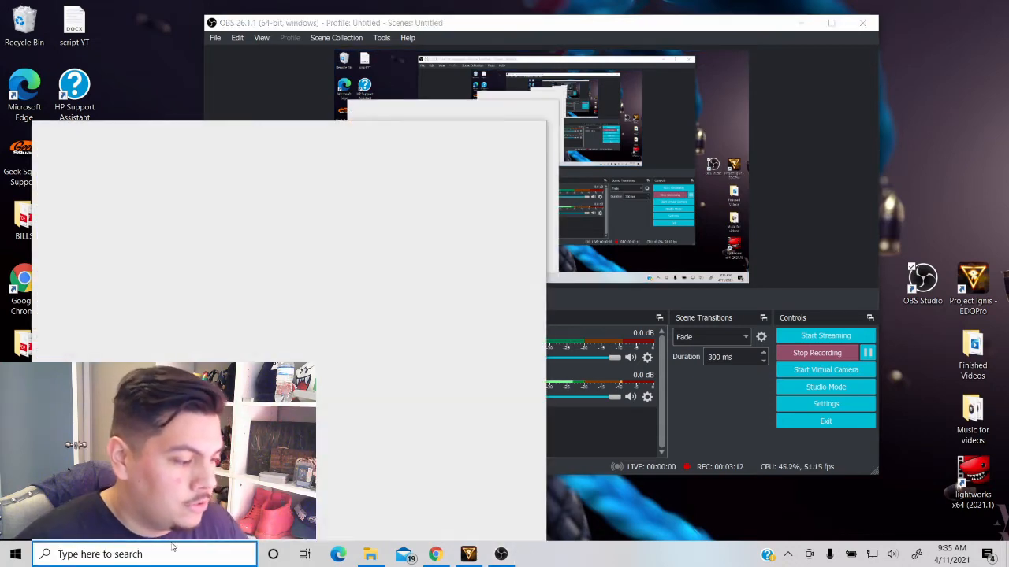
text(grap)
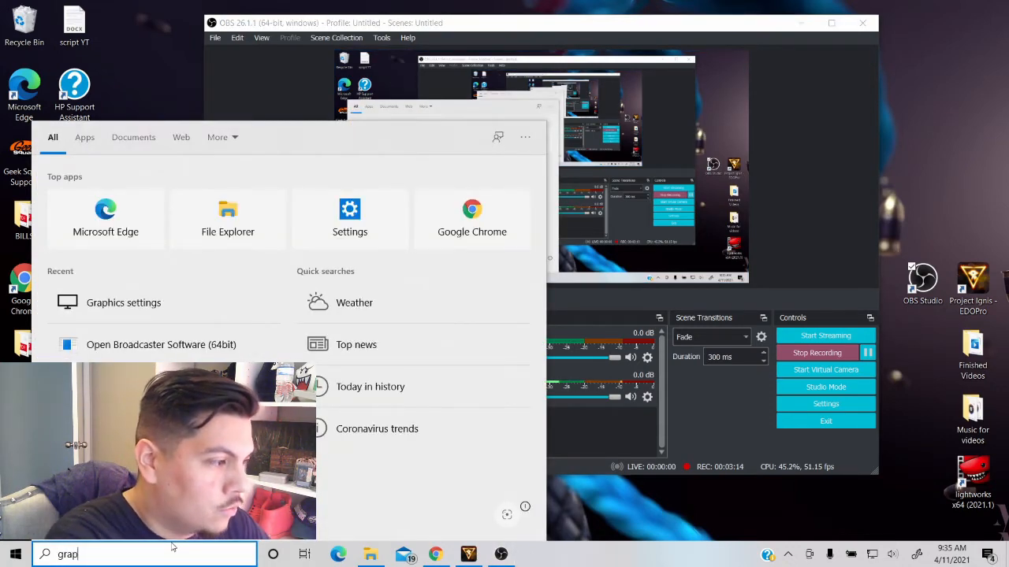
text(h)
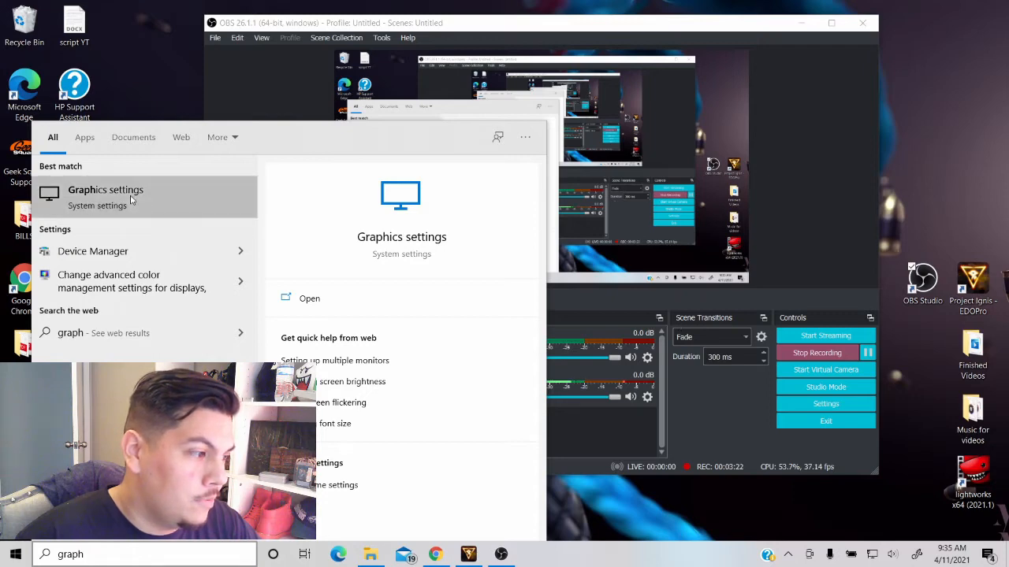
click(375, 260)
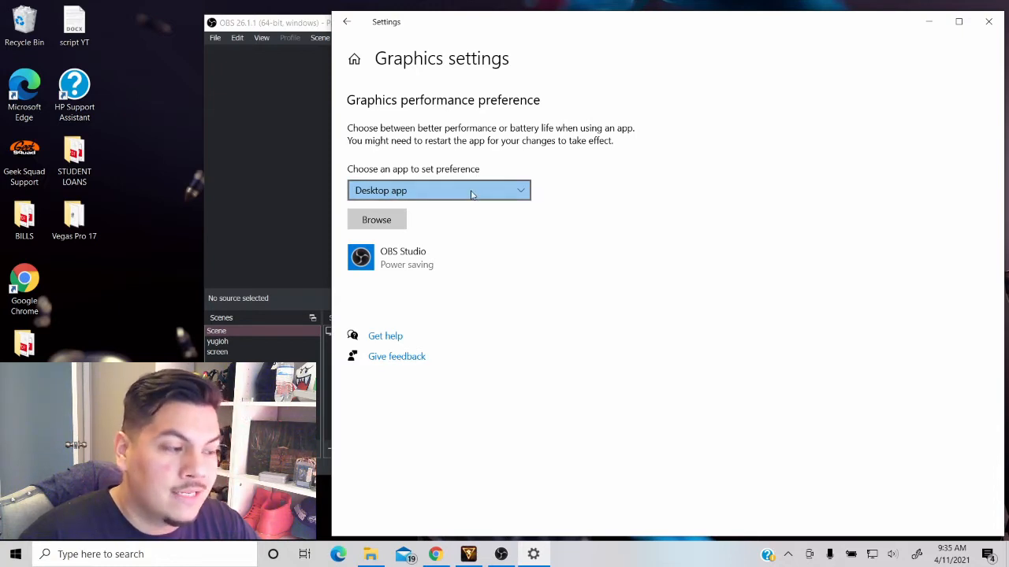
click(471, 195)
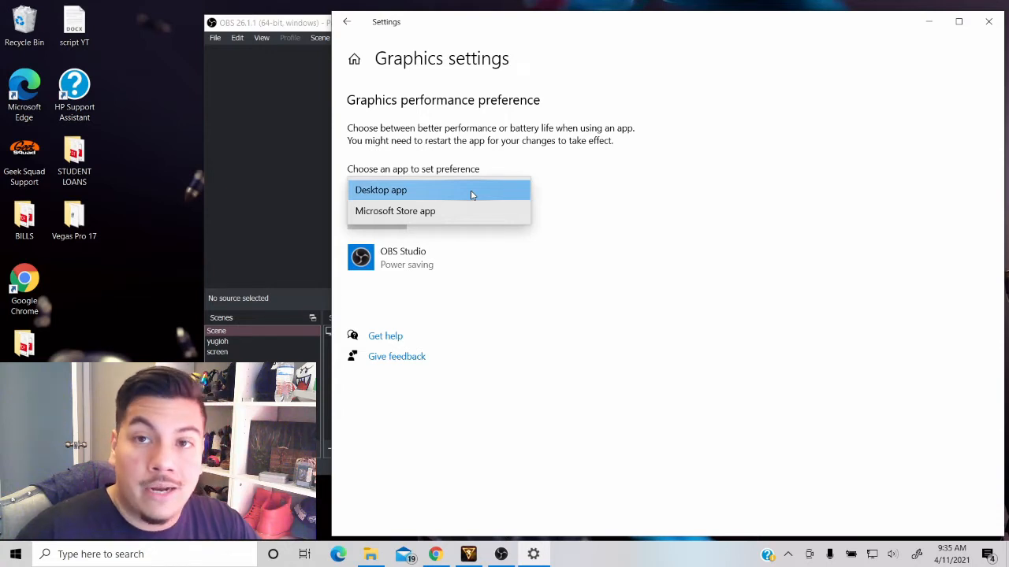
click(522, 195)
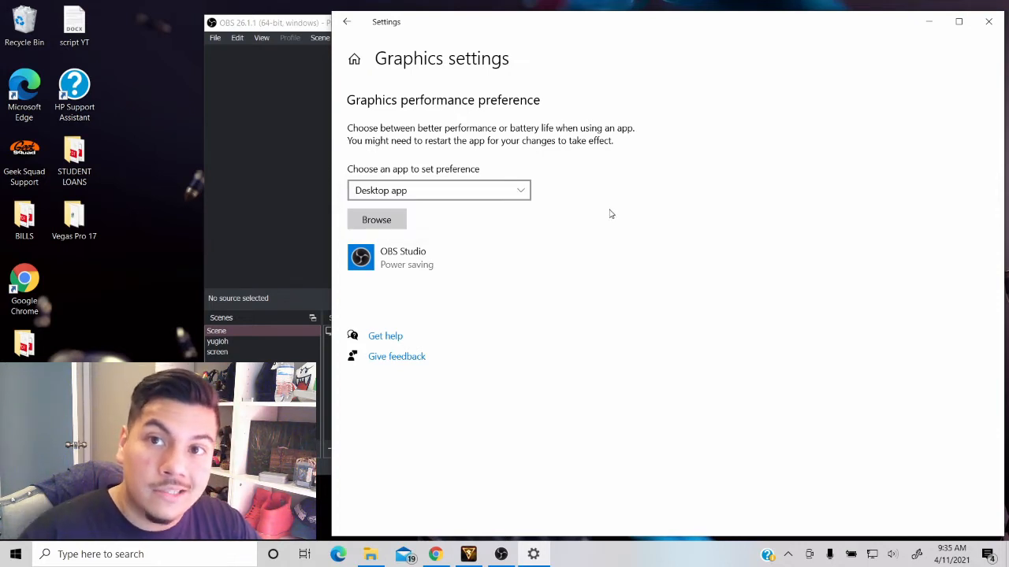
- Review the graphics preference options for OBS Studio, cancel without changing them and close the Settings window
click(453, 257)
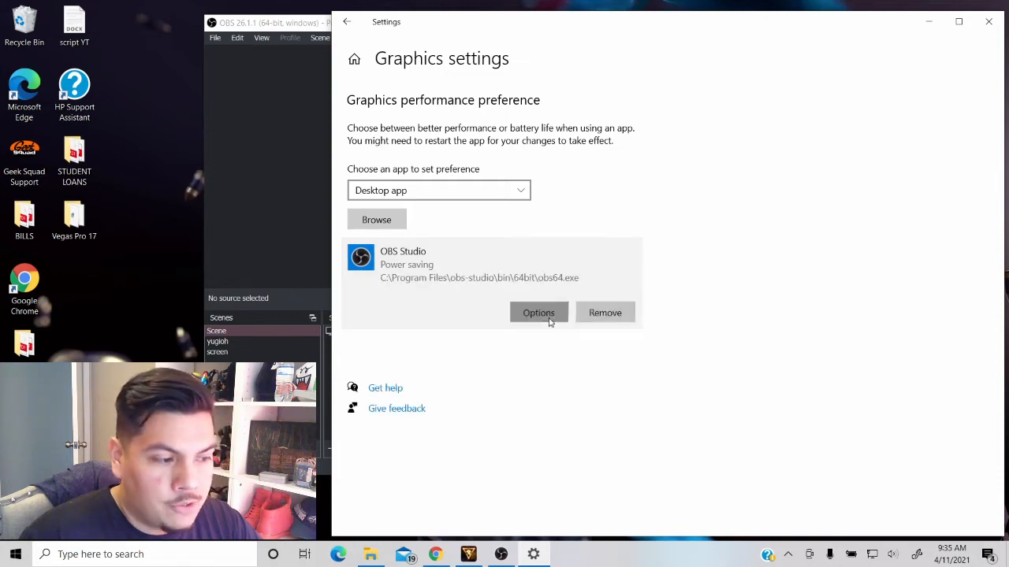
click(539, 315)
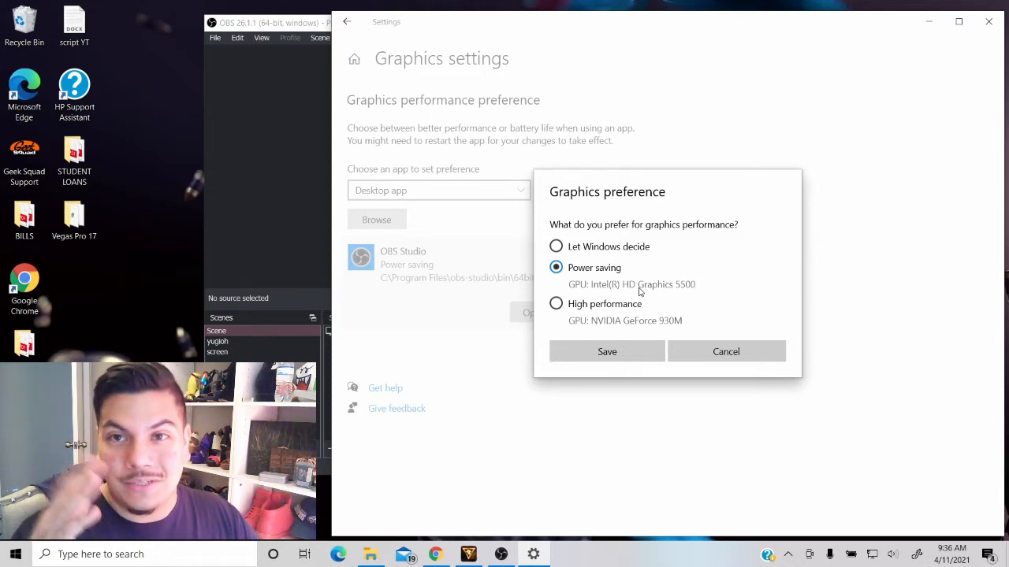
click(684, 356)
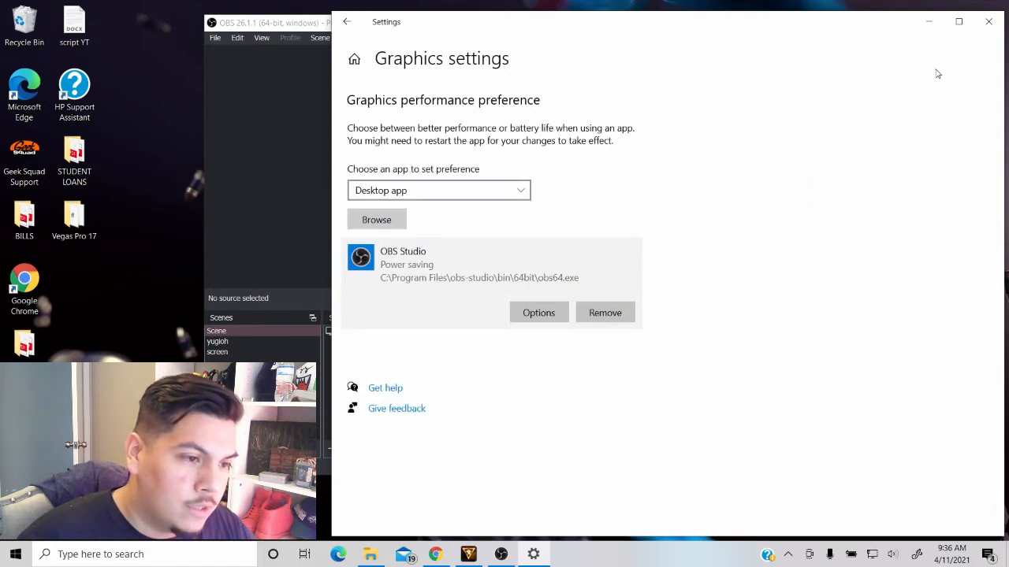
click(988, 21)
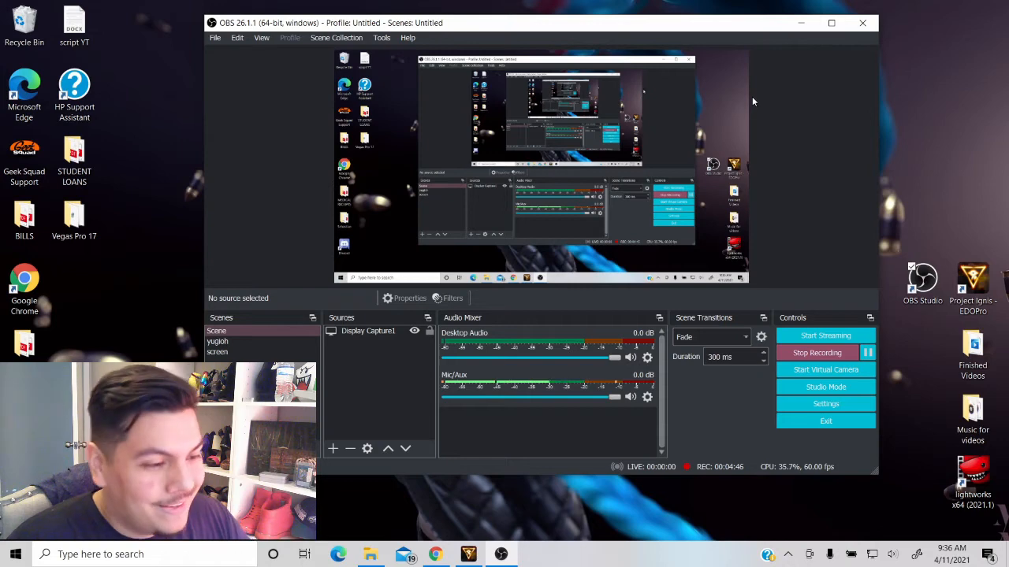
- Review the compatibility settings in the OBS Studio desktop shortcut's properties, then close them
drag(625, 24, 570, 23)
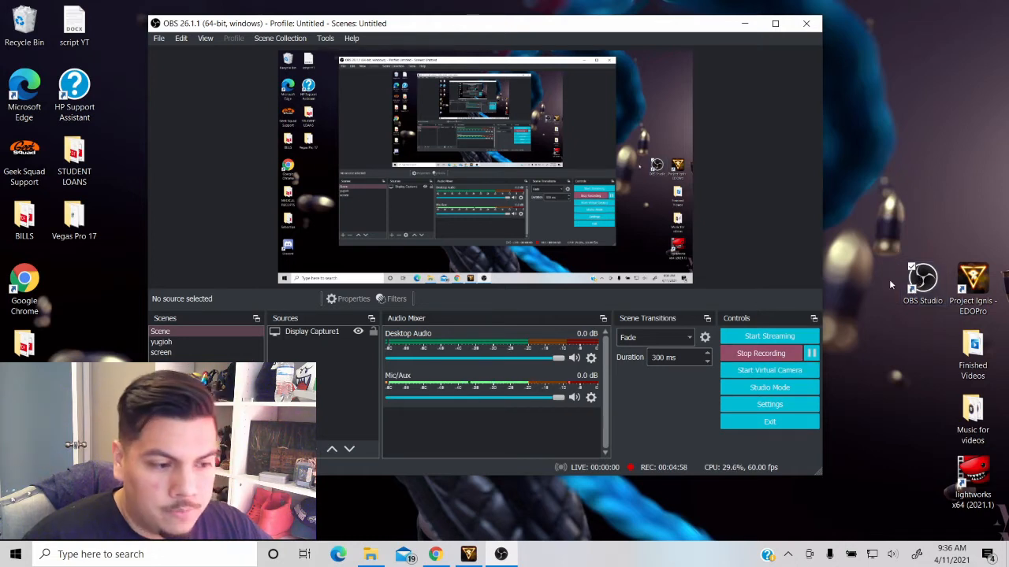
click(920, 285)
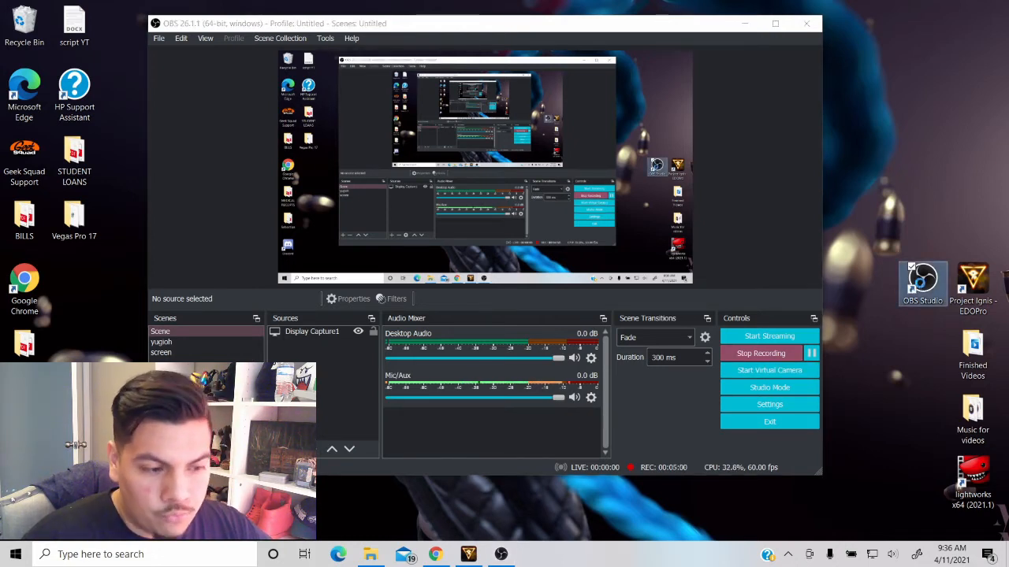
right_click(920, 286)
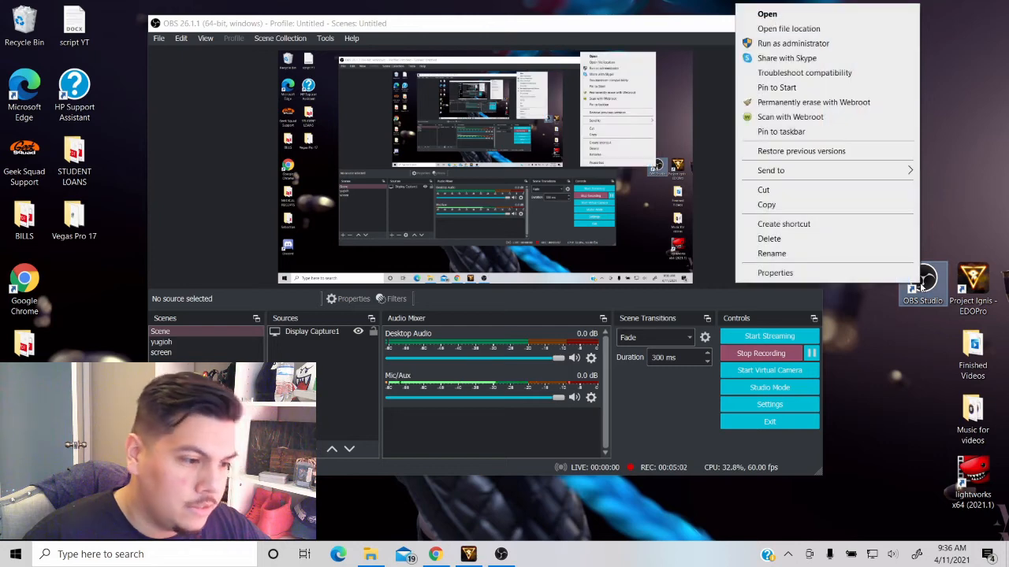
click(772, 272)
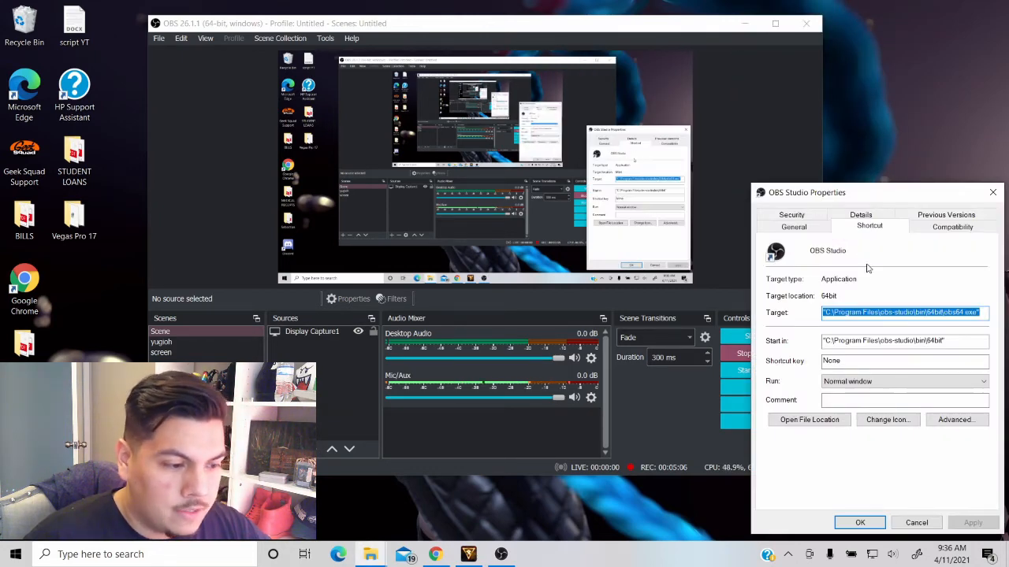
click(940, 232)
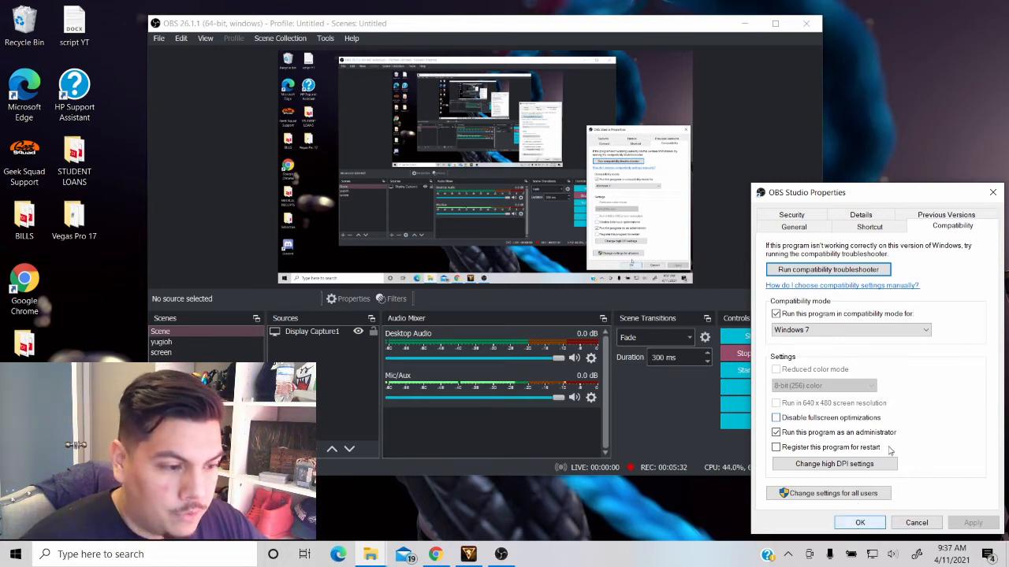
click(993, 194)
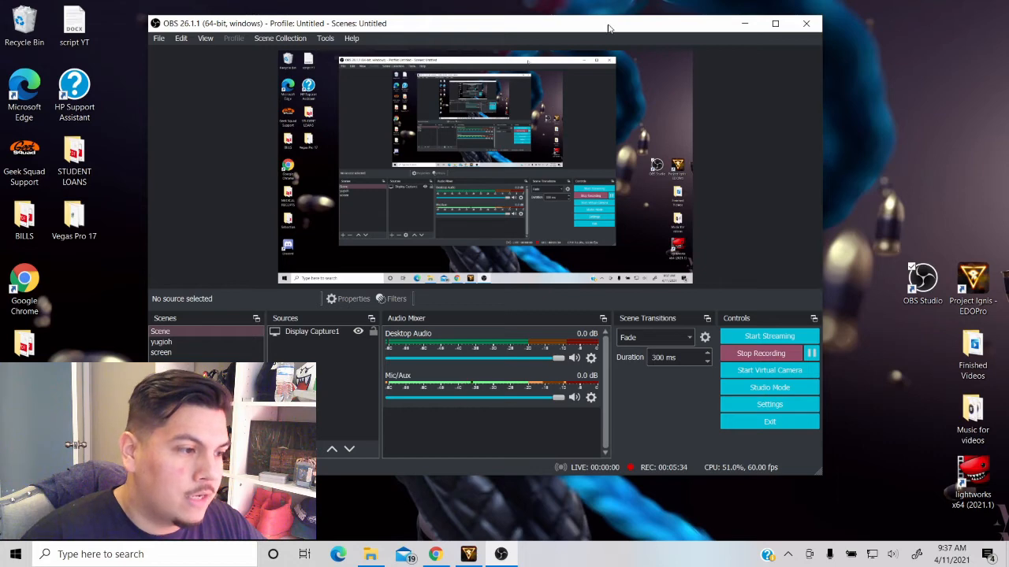
- Review the program-specific 3D settings for OBS Studio in NVIDIA Control Panel, including its preferred graphics processor, then close it
drag(608, 28, 557, 29)
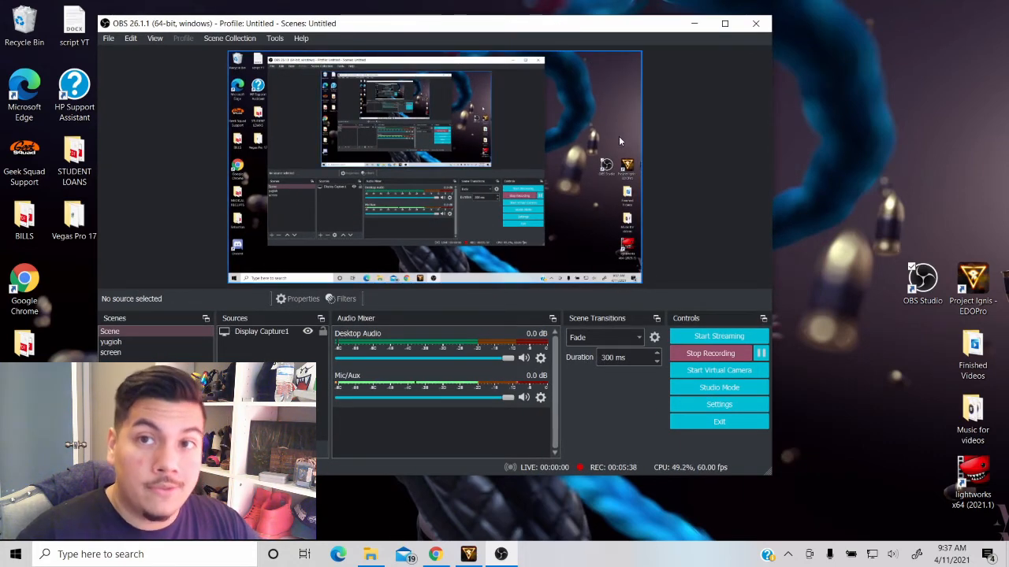
click(887, 126)
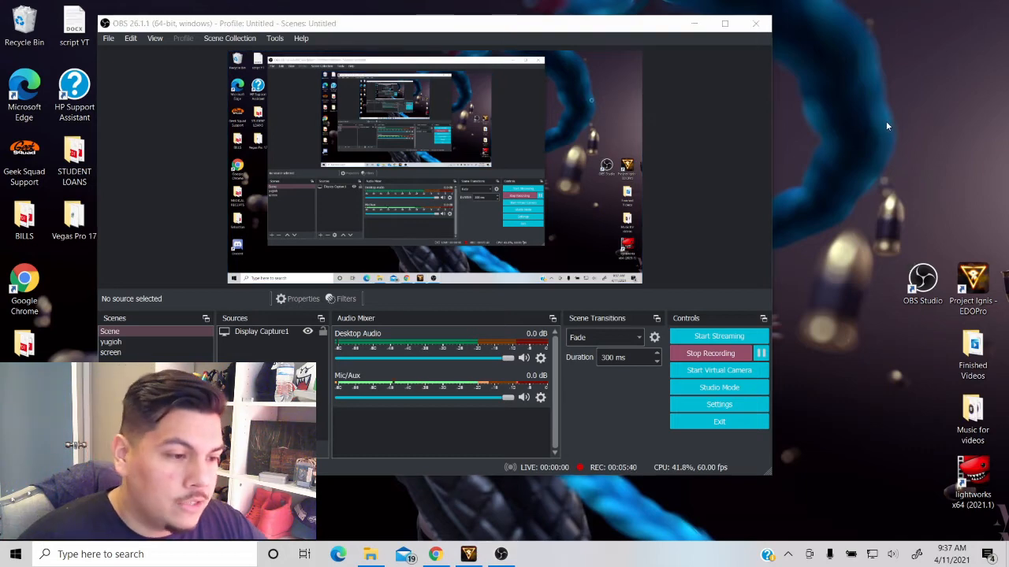
right_click(886, 121)
mouse_move(870, 134)
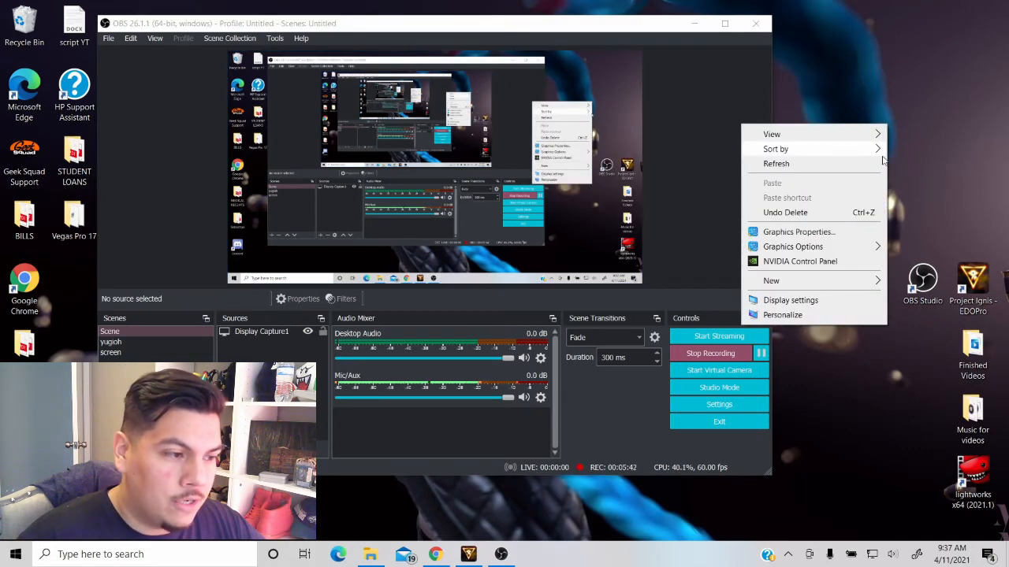
click(799, 263)
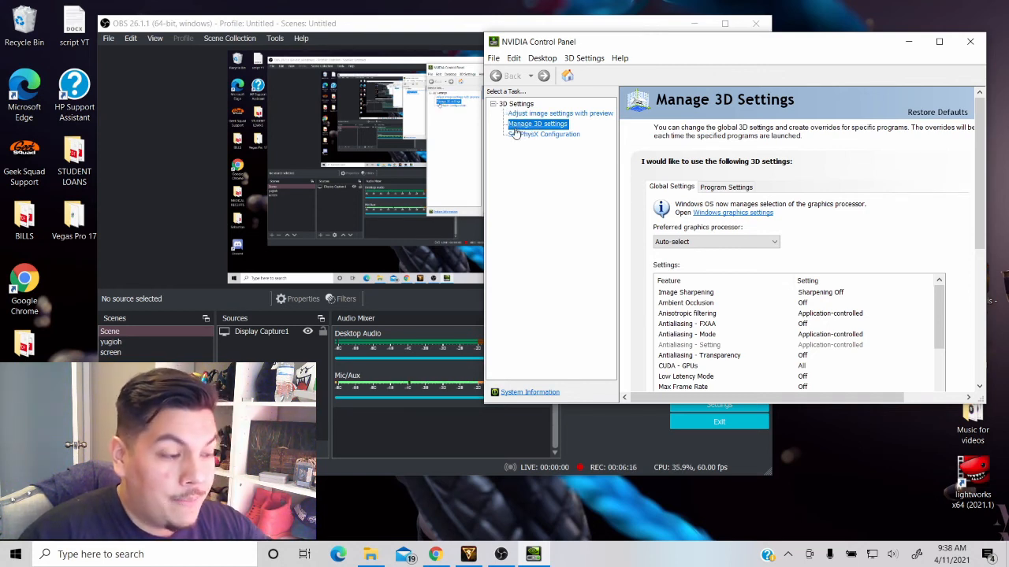
click(720, 188)
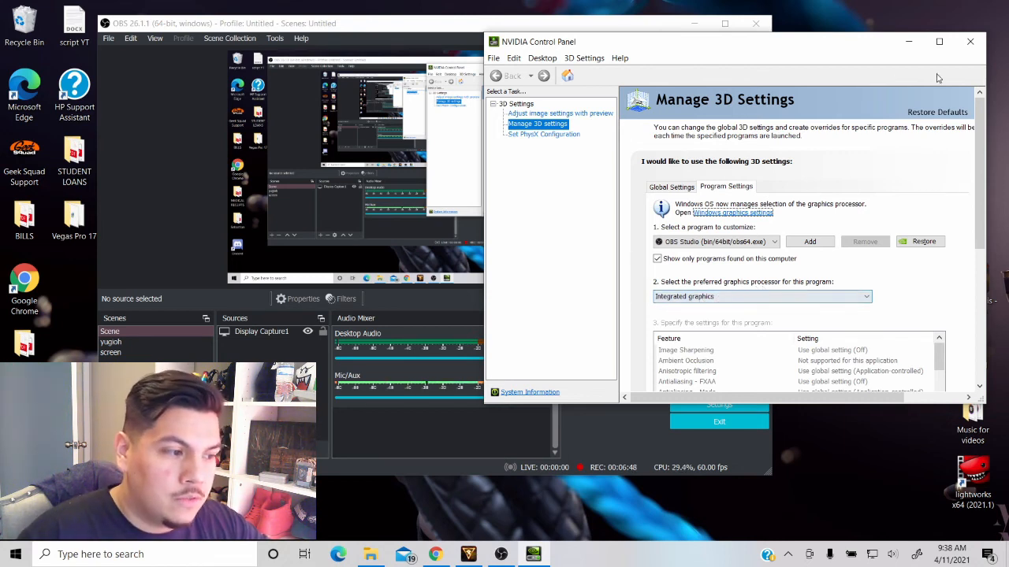
click(972, 42)
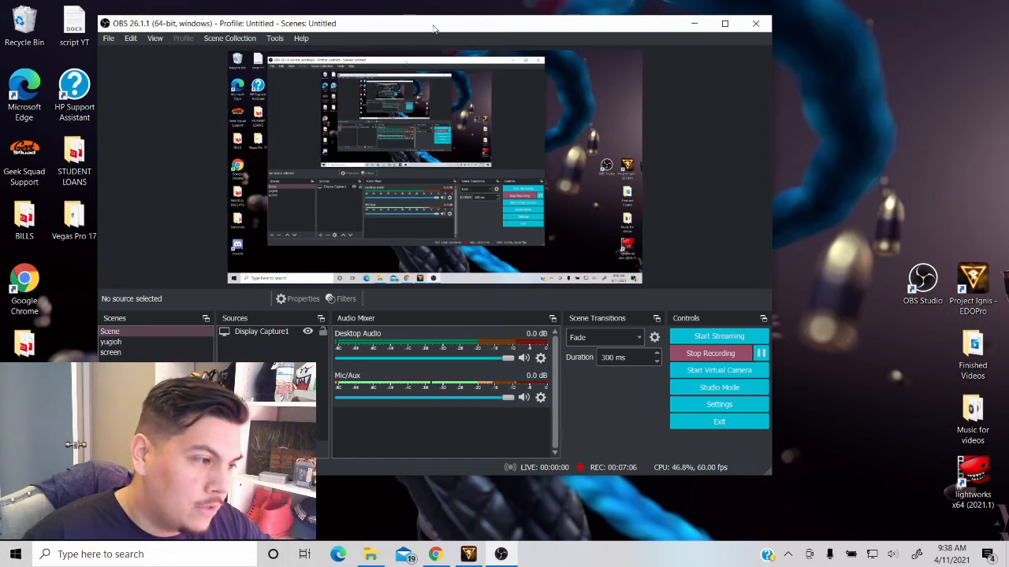
drag(432, 28, 556, 27)
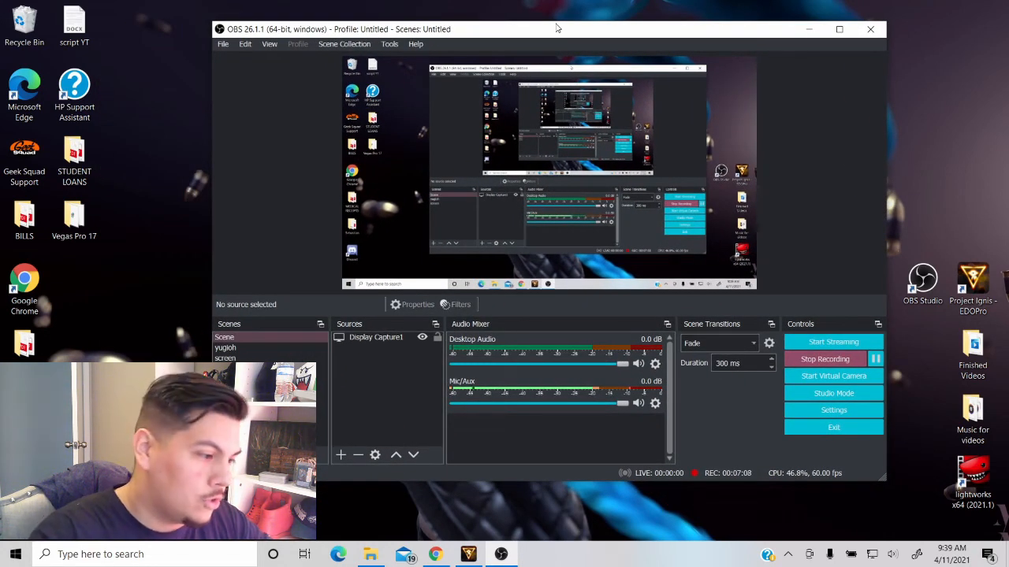